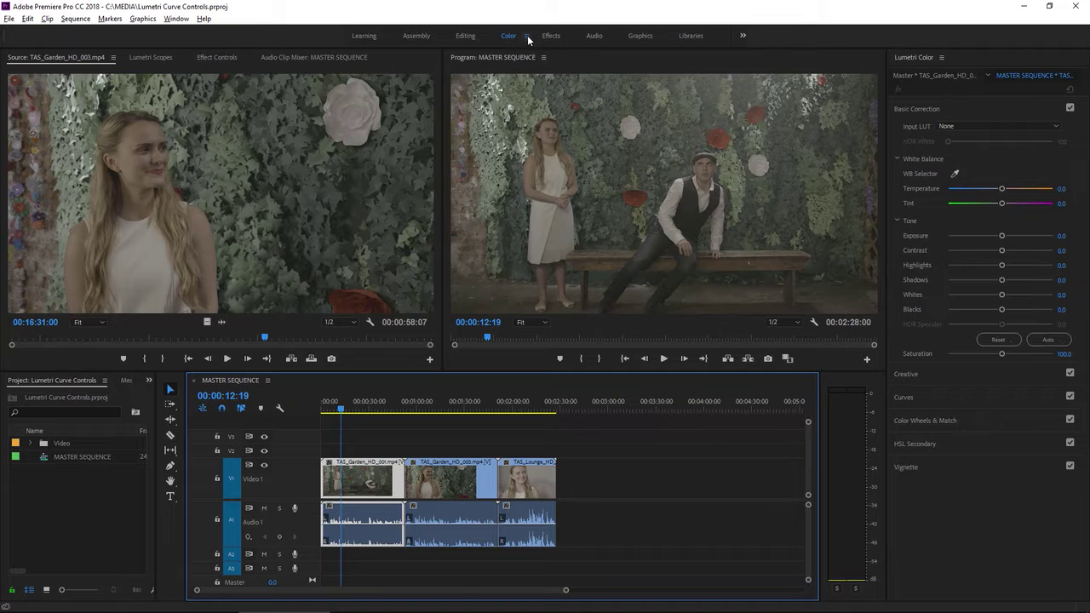
Reset the Color workspace to its saved layout and display the YC no Chroma waveform in the Lumetri Scopes.
{"action": "left_click", "coordinate": [528, 36]}
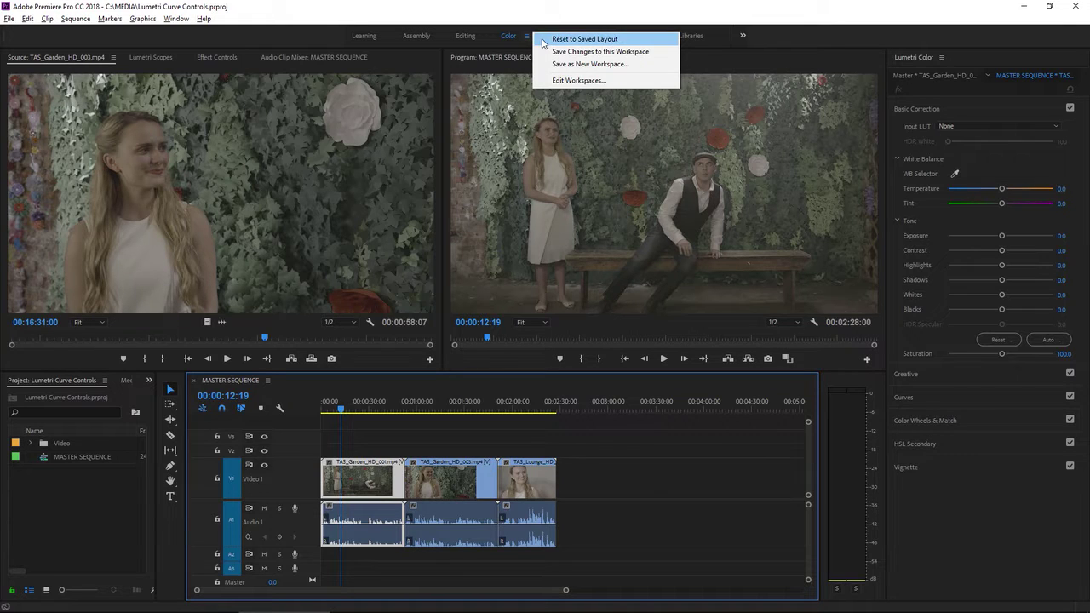
{"action": "left_click", "coordinate": [543, 42]}
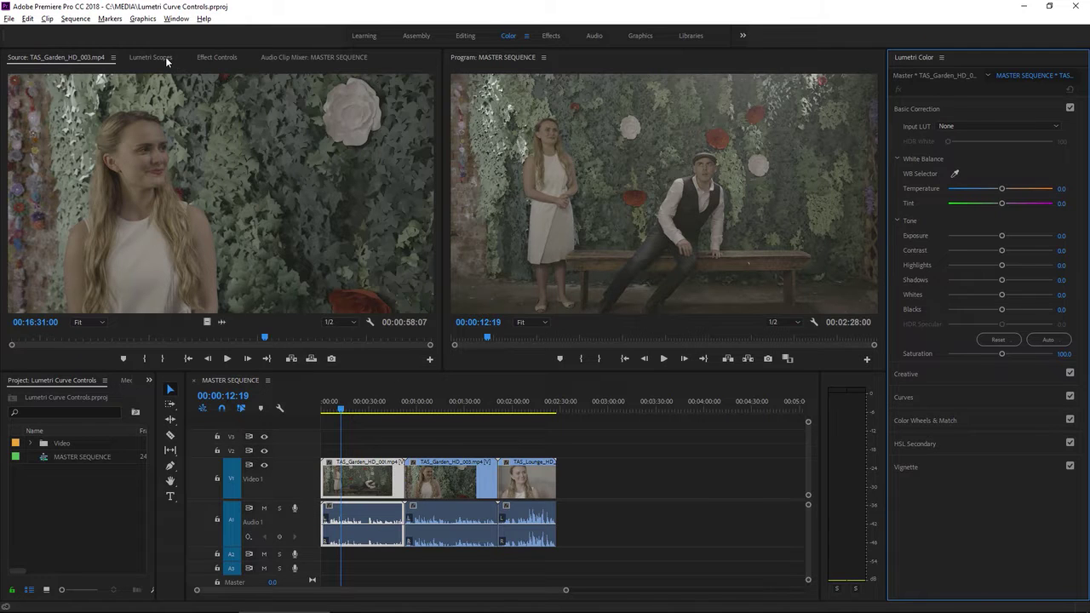
{"action": "left_click", "coordinate": [165, 56]}
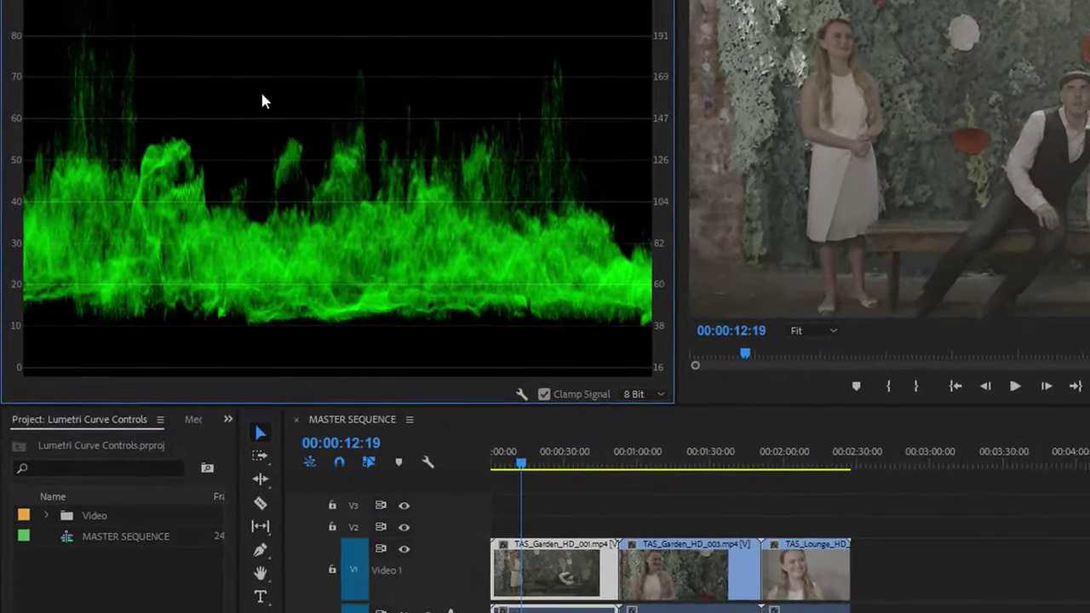
{"action": "right_click", "coordinate": [261, 97]}
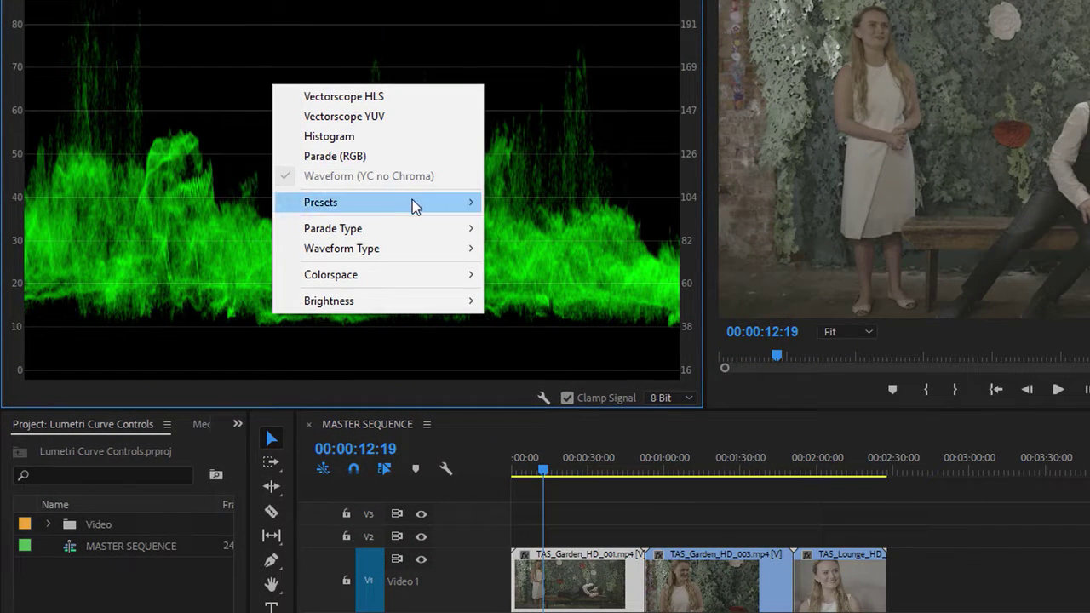
{"action": "mouse_move", "coordinate": [442, 261]}
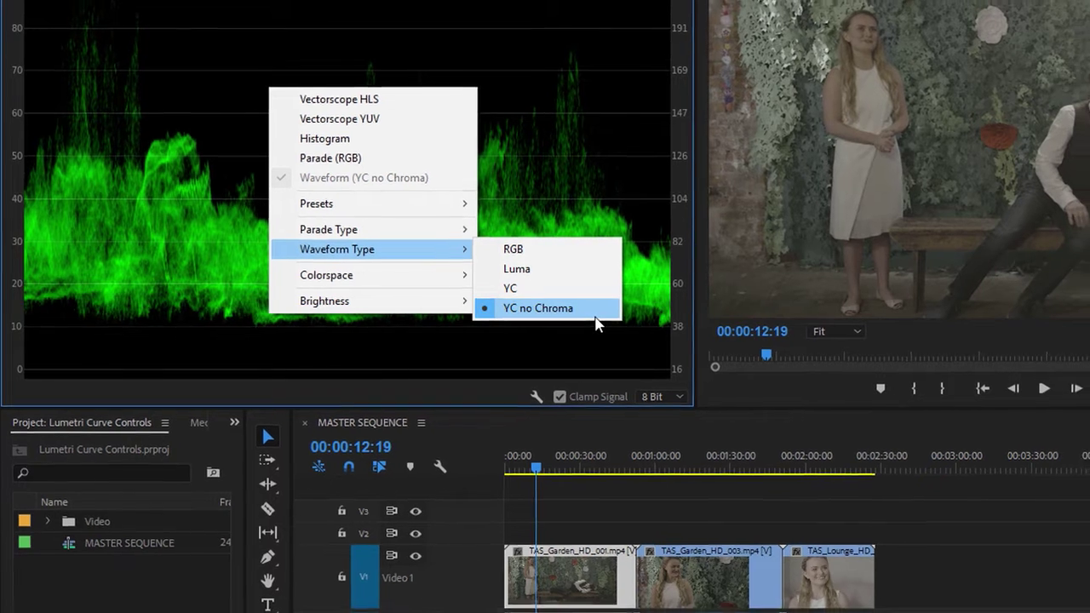
{"action": "left_click", "coordinate": [603, 314]}
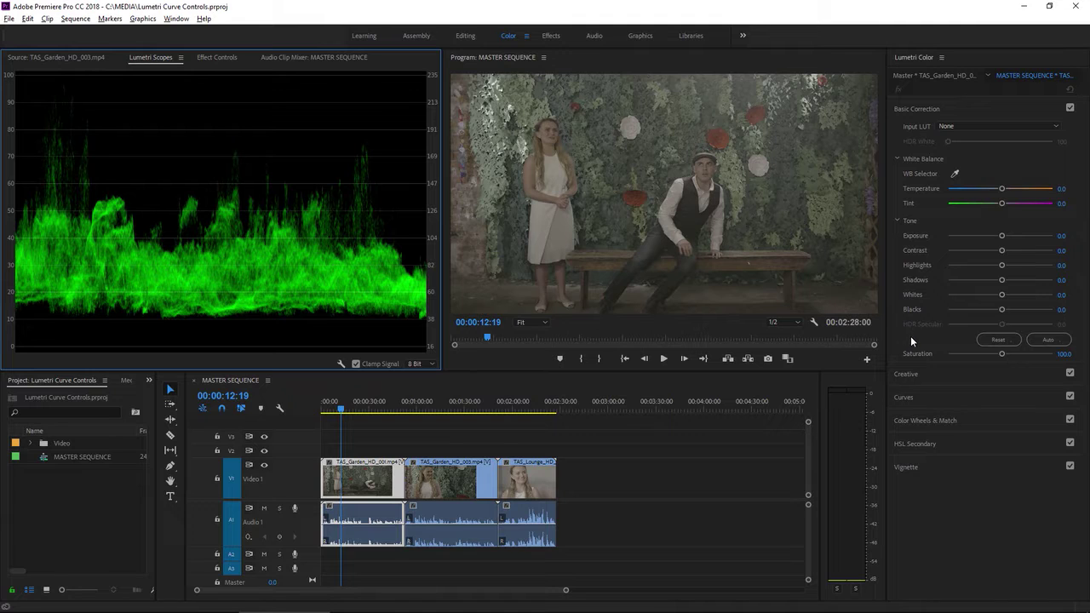
Open the Lumetri Curves section and view the red, green and blue channel curves before returning to the white master curve.
{"action": "left_click", "coordinate": [929, 395]}
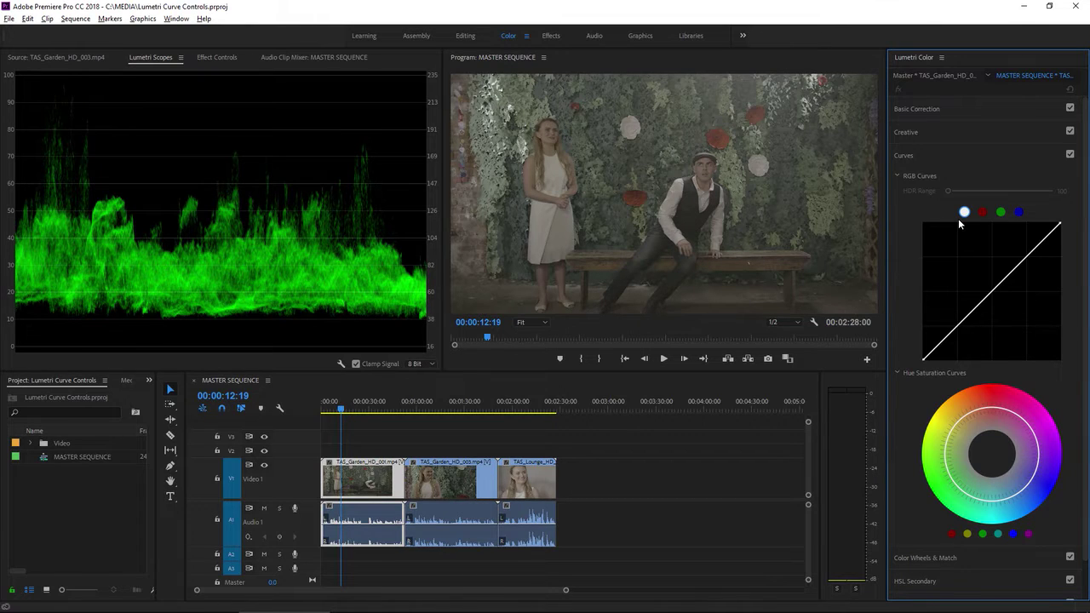
{"action": "left_click", "coordinate": [983, 212]}
{"action": "left_click", "coordinate": [1001, 213]}
{"action": "left_click", "coordinate": [1019, 213]}
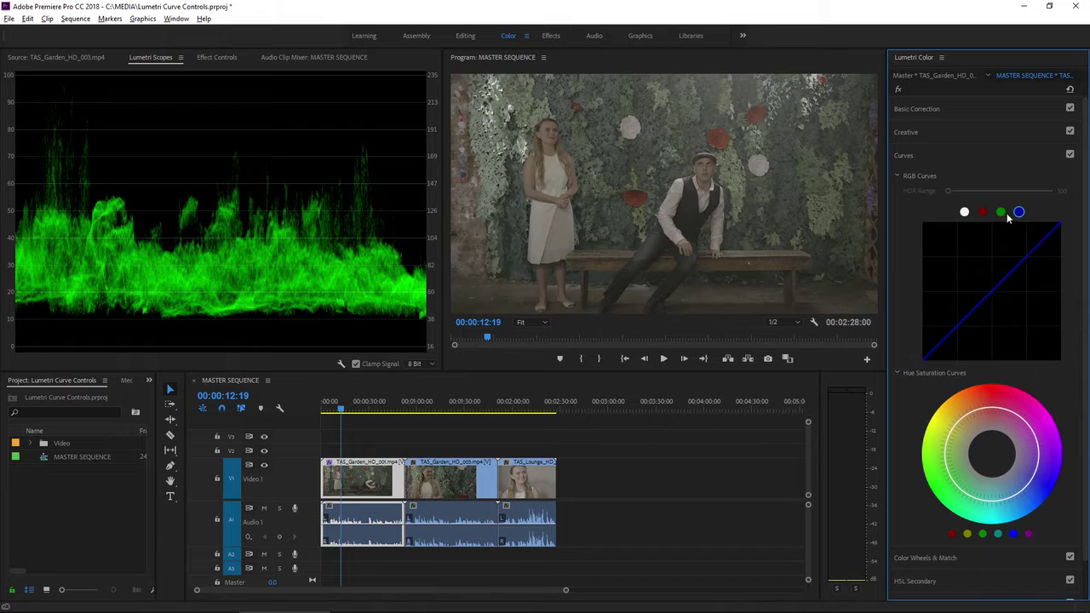
{"action": "left_click", "coordinate": [965, 213]}
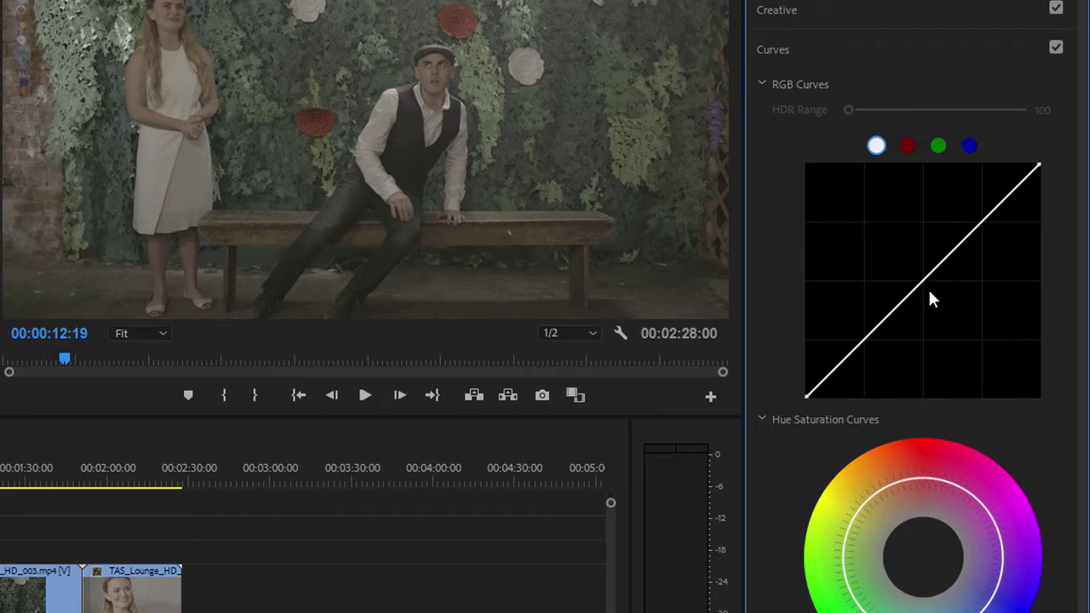
Pull the midpoint of the master RGB curve down to darken the midtones, and delete that control point.
{"action": "left_click_drag", "start_coordinate": [927, 286], "coordinate": [924, 342]}
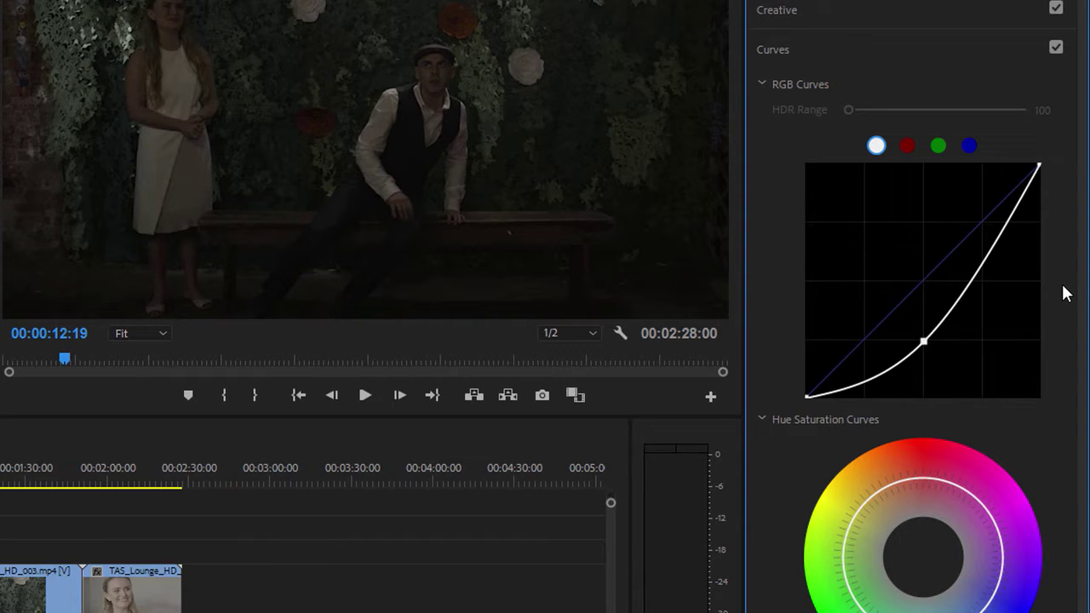
{"action": "left_click", "coordinate": [924, 343], "text": "ctrl"}
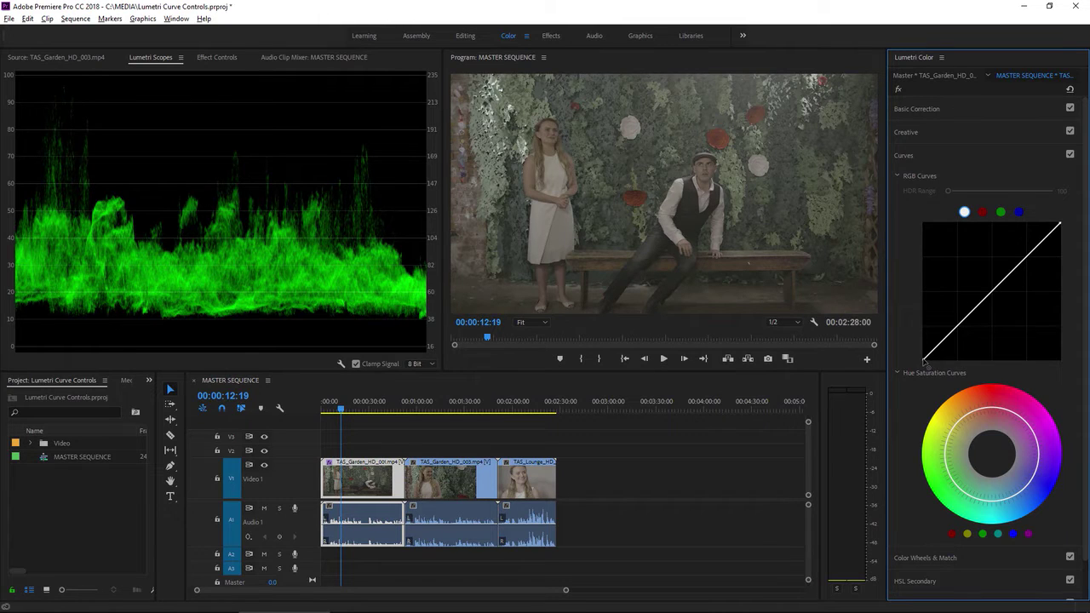
Move the master RGB curve's black point and white point inward until the waveform spans roughly 0 to 100.
{"action": "left_click_drag", "start_coordinate": [924, 361], "coordinate": [938, 362]}
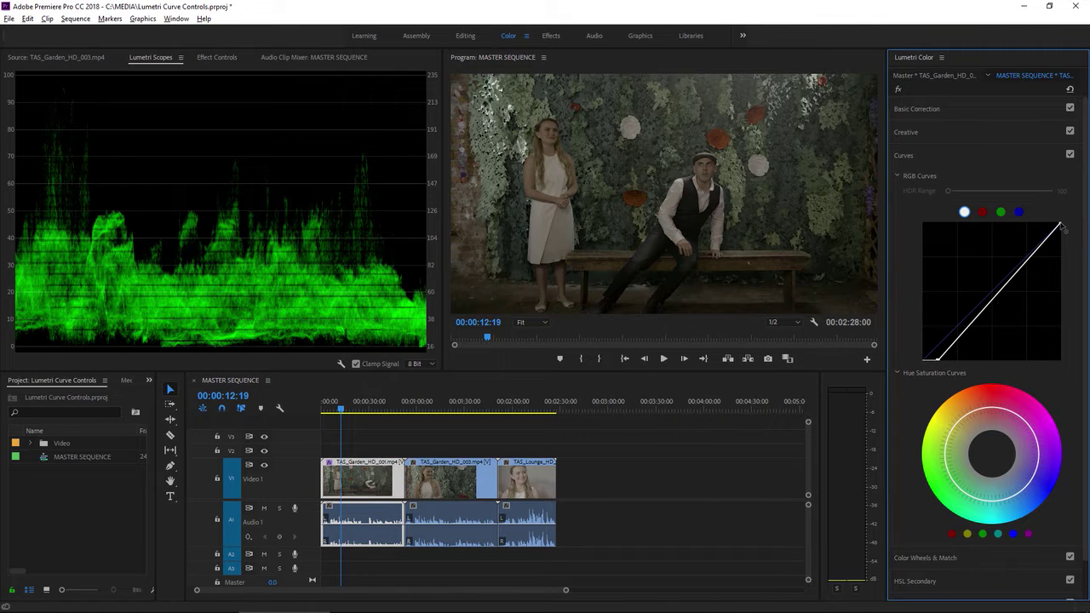
{"action": "left_click_drag", "start_coordinate": [1060, 227], "coordinate": [1038, 222]}
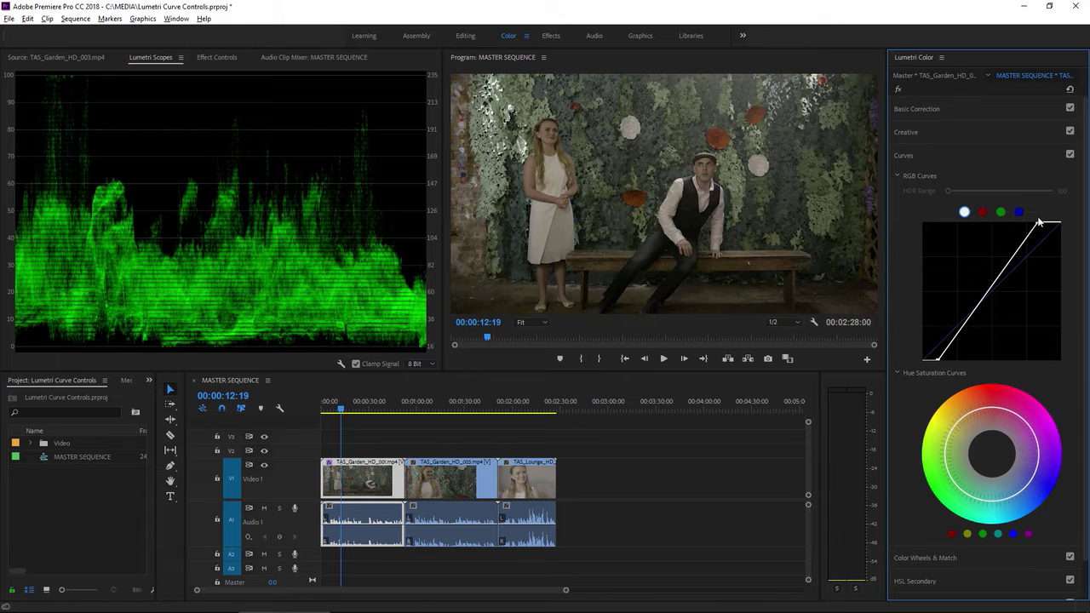
{"action": "left_click_drag", "start_coordinate": [1039, 222], "coordinate": [1022, 222]}
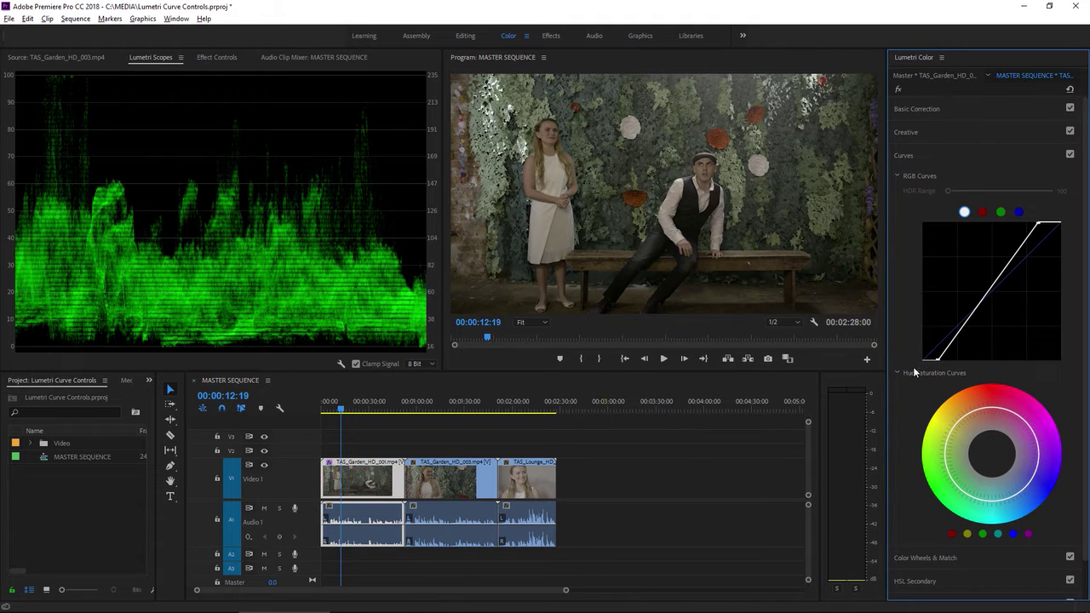
Shape the master curve into an S with a lowered shadow point and a raised highlight point, and compare with Curves off and on.
{"action": "left_click", "coordinate": [956, 336]}
{"action": "left_click_drag", "start_coordinate": [957, 338], "coordinate": [958, 340]}
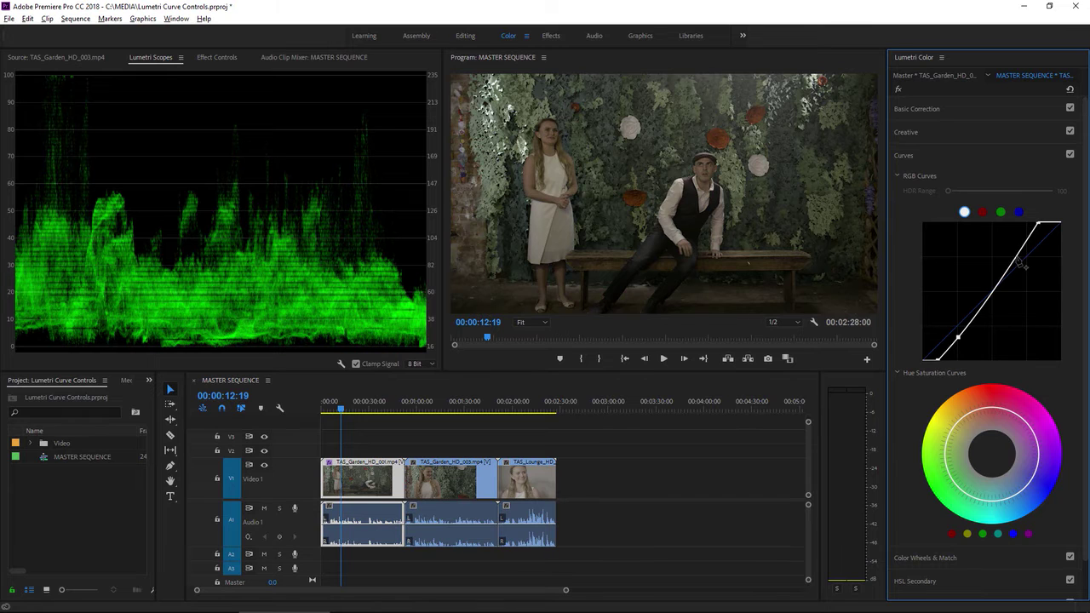
{"action": "left_click_drag", "start_coordinate": [1020, 263], "coordinate": [1009, 257]}
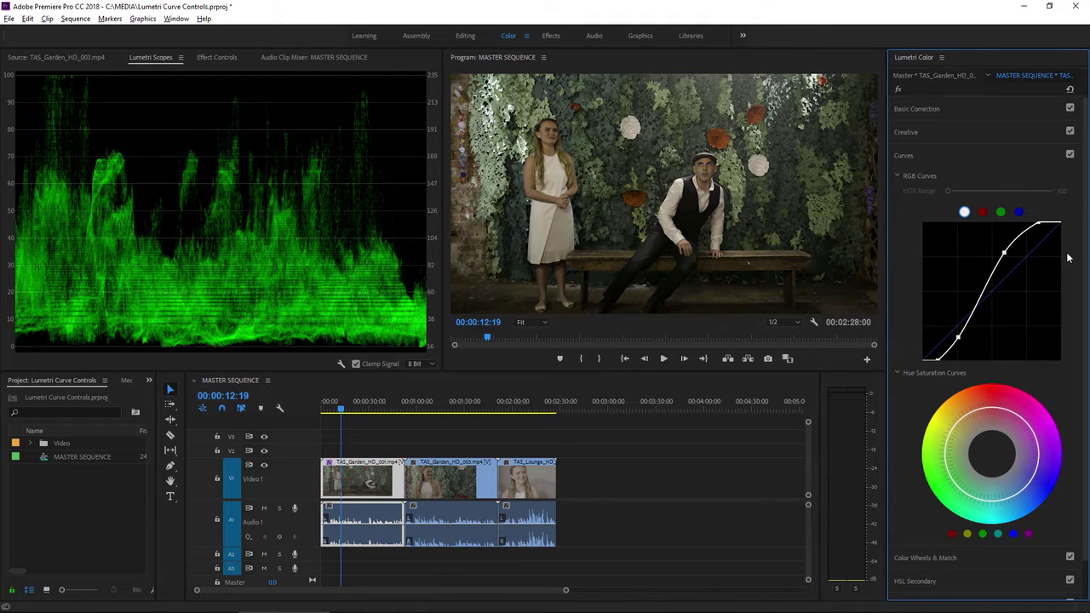
{"action": "left_click", "coordinate": [1070, 156]}
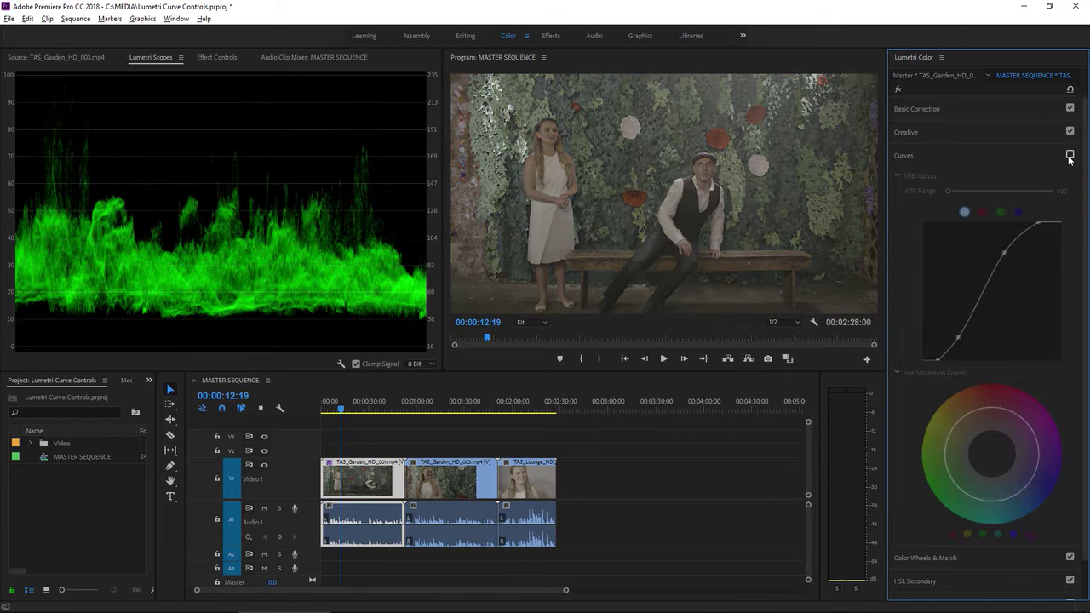
{"action": "left_click", "coordinate": [1071, 156]}
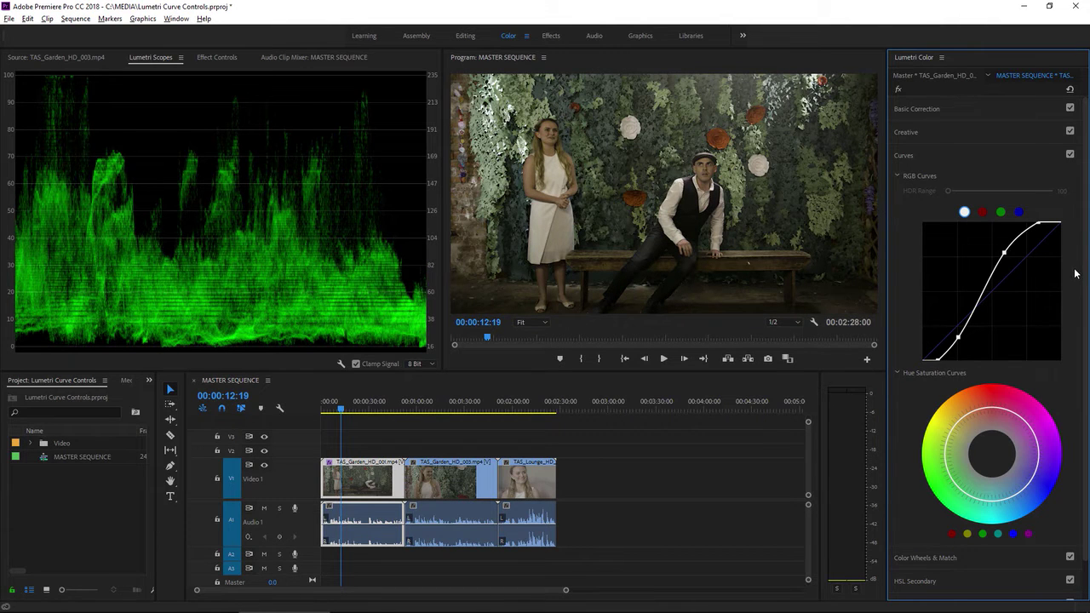
Copy the Lumetri Color effect from TAS_Garden_HD_001.mp4 and paste it onto the other two clips in the sequence.
{"action": "left_click", "coordinate": [217, 57]}
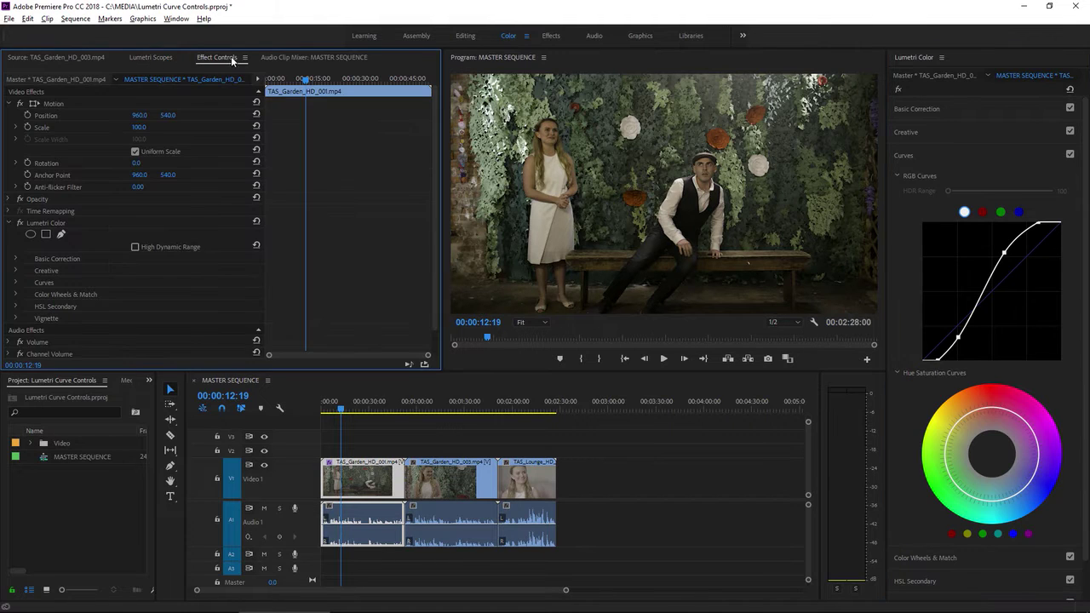
{"action": "left_click", "coordinate": [49, 225]}
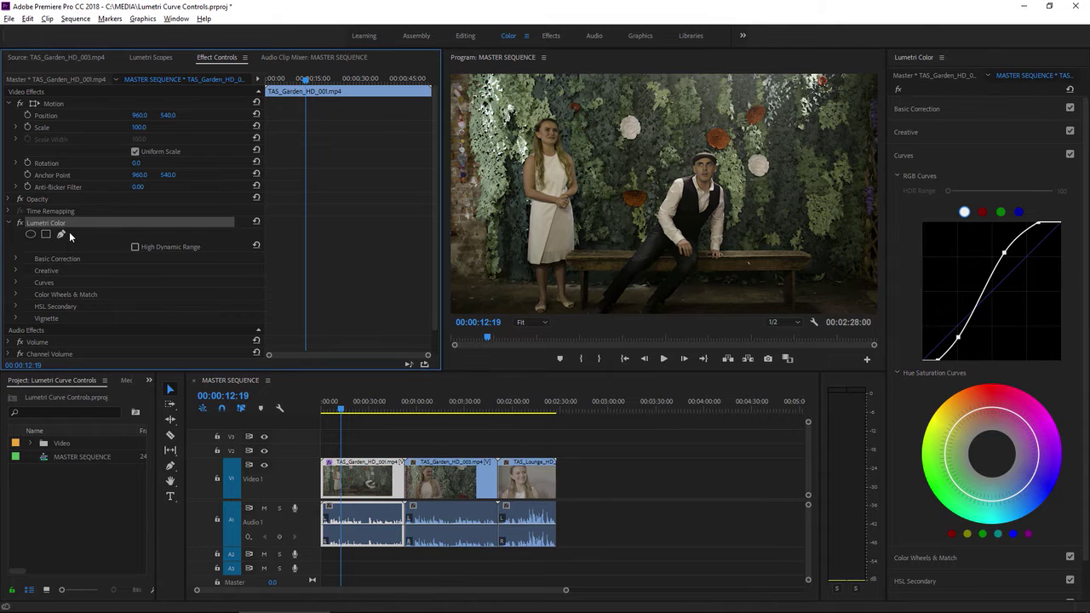
{"action": "right_click", "coordinate": [66, 224]}
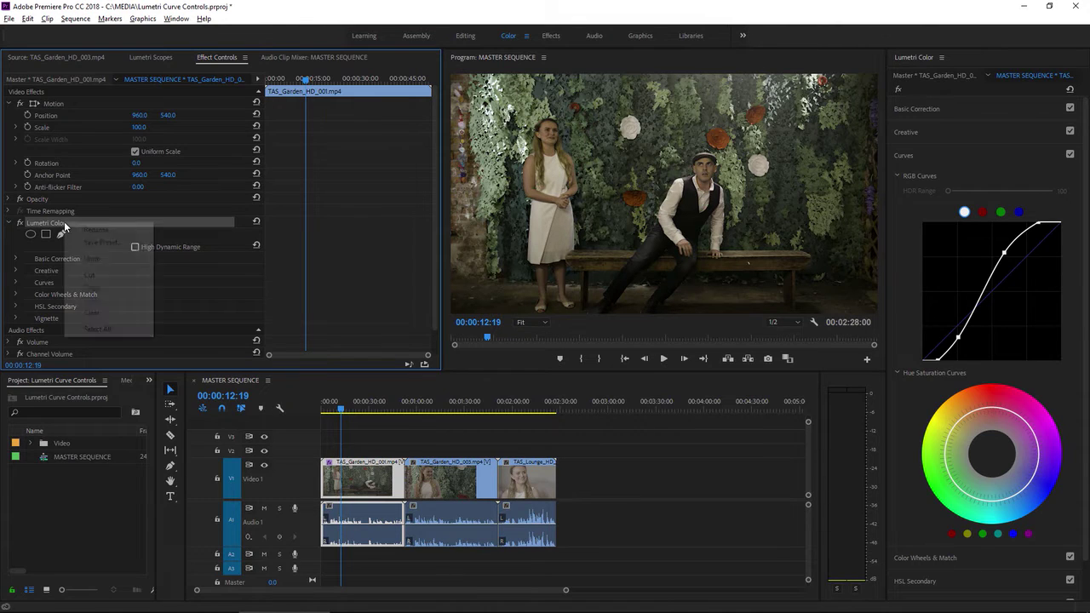
{"action": "left_click", "coordinate": [92, 288]}
{"action": "left_click_drag", "start_coordinate": [435, 432], "coordinate": [567, 525]}
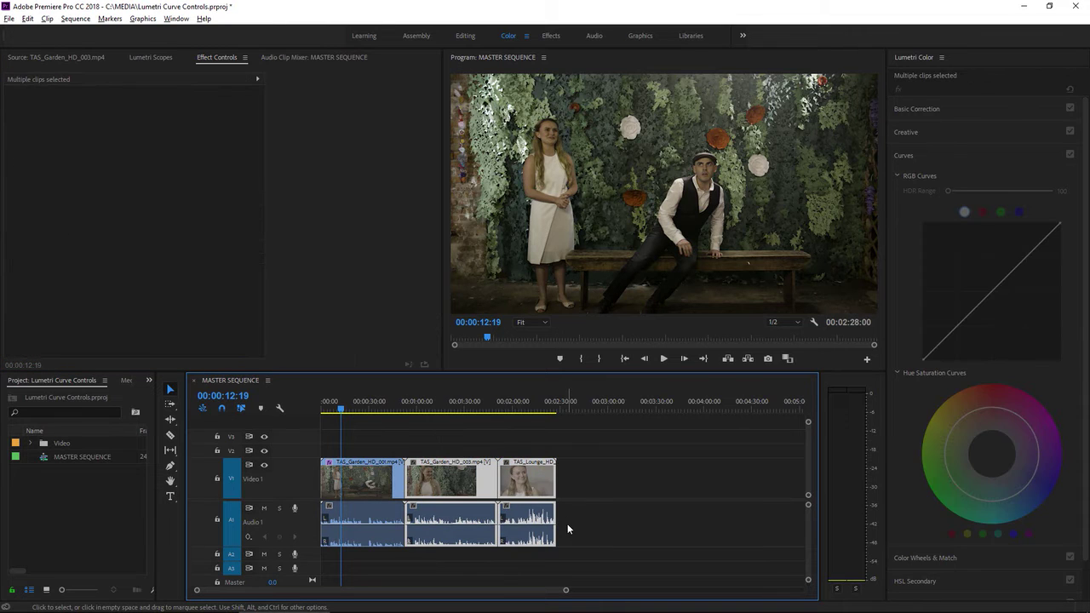
Review the pasted grade on the second clip at 00:01:18:06 and the third at 00:02:04:12, and show the Lumetri Scopes again.
{"action": "left_click", "coordinate": [447, 410]}
{"action": "left_click_drag", "start_coordinate": [449, 410], "coordinate": [445, 411]}
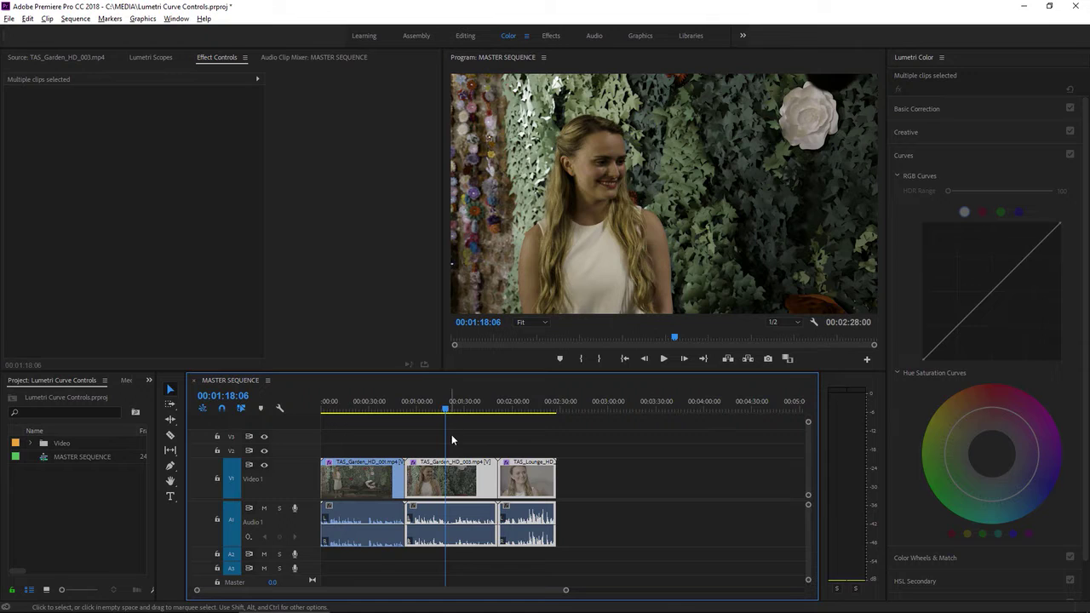
{"action": "left_click", "coordinate": [519, 410]}
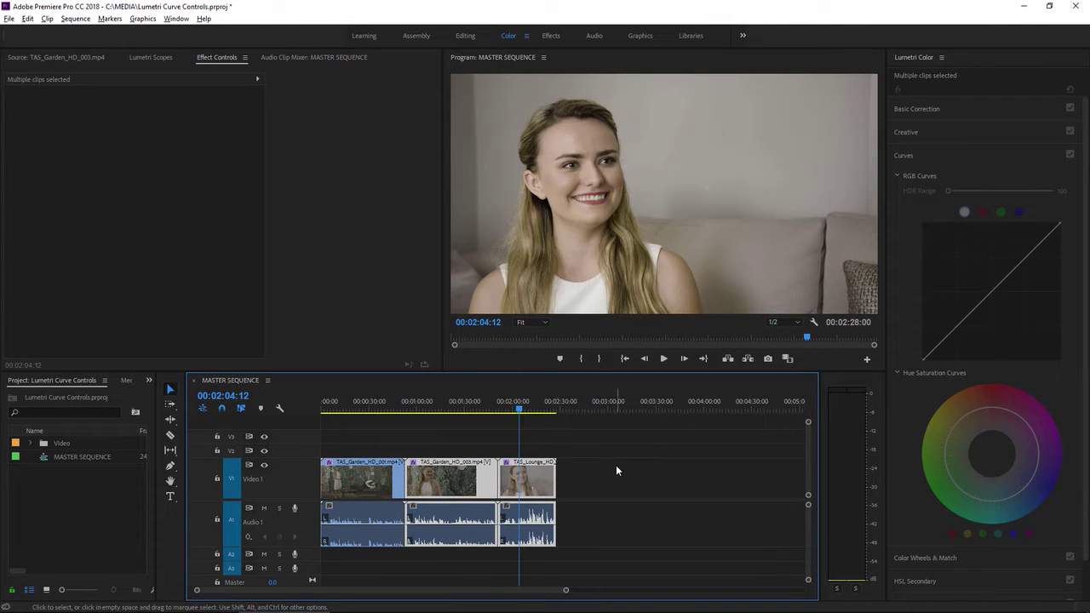
{"action": "left_click", "coordinate": [283, 249]}
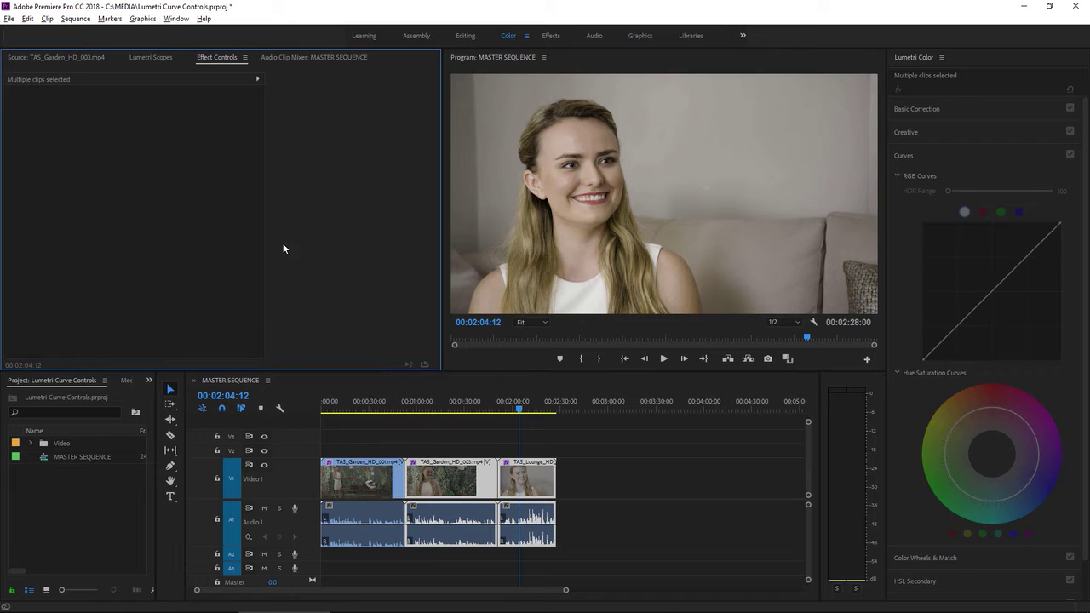
{"action": "left_click", "coordinate": [149, 56]}
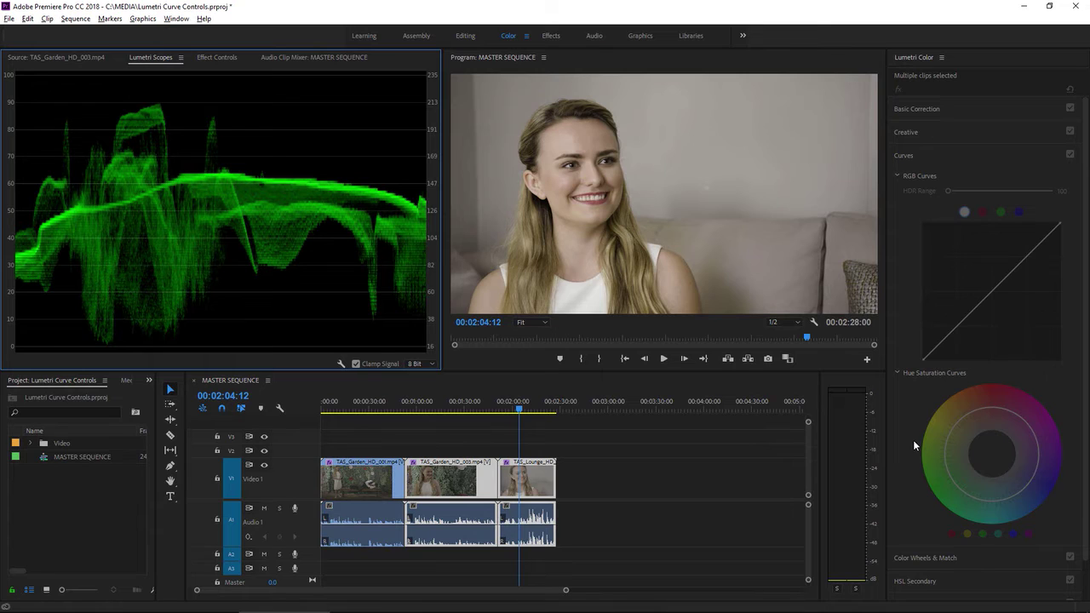
Raise the midtones of the red curve slightly on the TAS_Lounge clip, with anchor points holding the curve's shadows and highlights.
{"action": "left_click", "coordinate": [583, 482]}
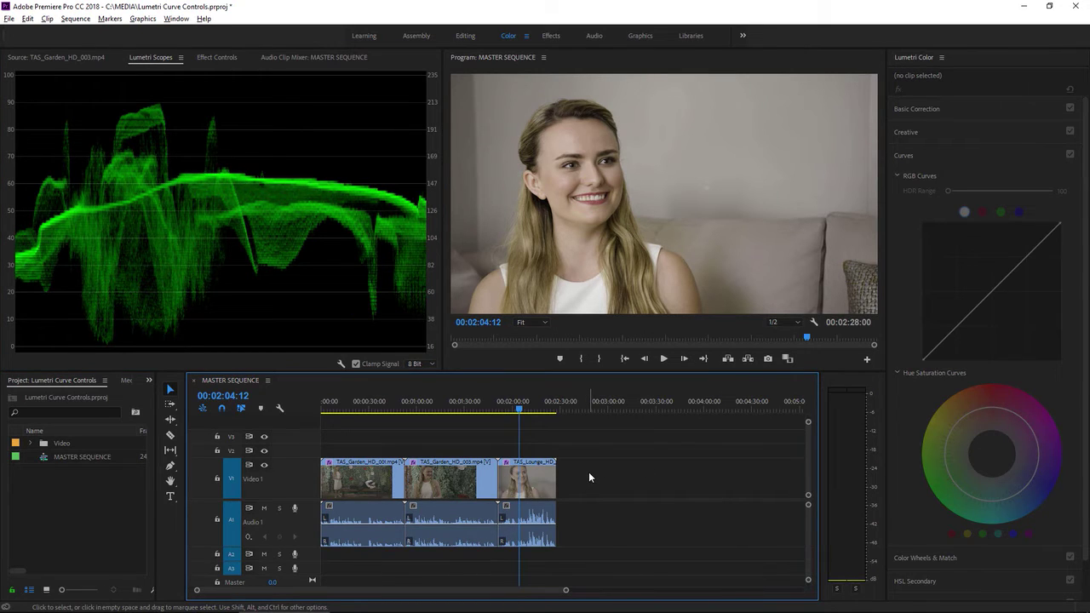
{"action": "left_click", "coordinate": [530, 488]}
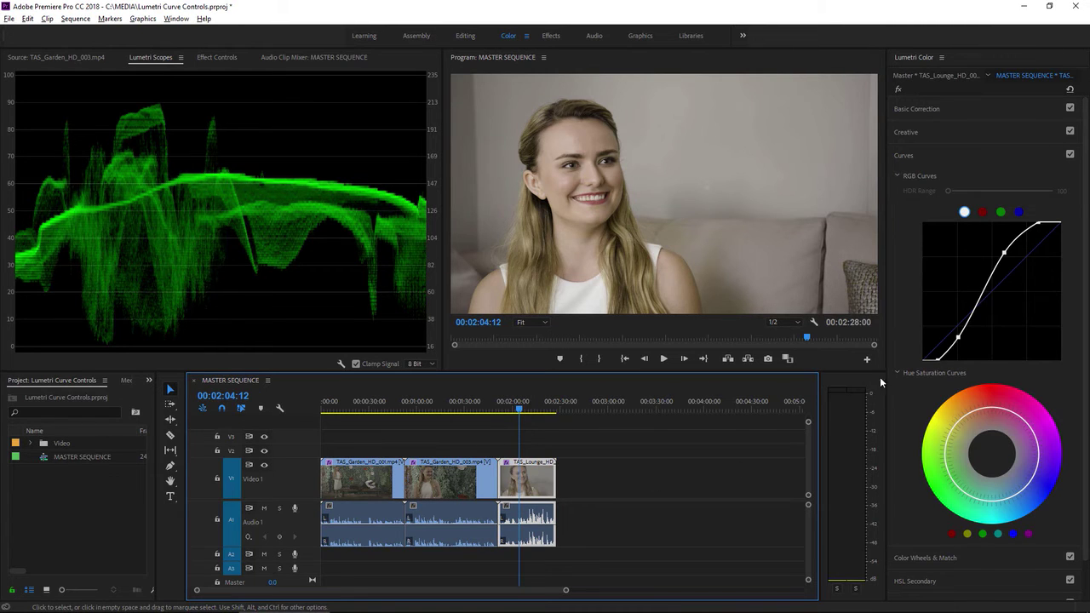
{"action": "left_click", "coordinate": [984, 213]}
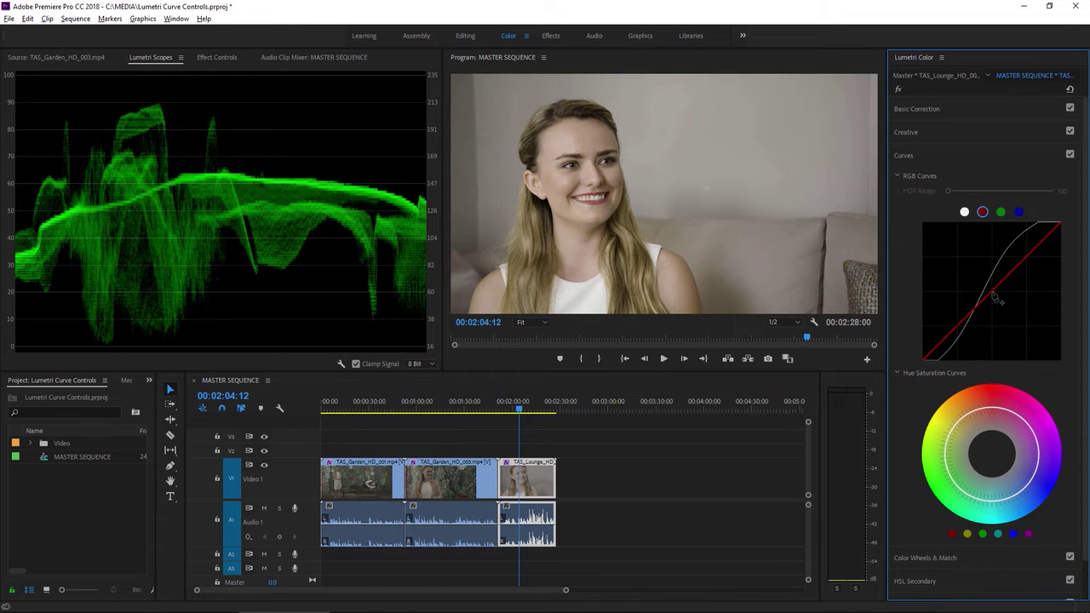
{"action": "left_click_drag", "start_coordinate": [995, 296], "coordinate": [992, 291]}
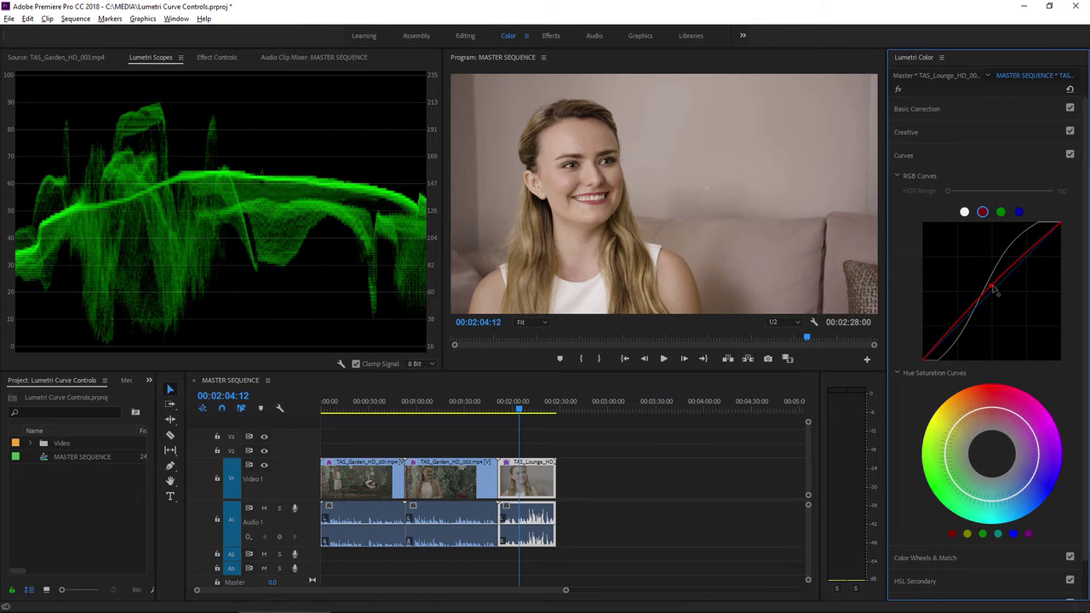
{"action": "left_click_drag", "start_coordinate": [995, 291], "coordinate": [1003, 315]}
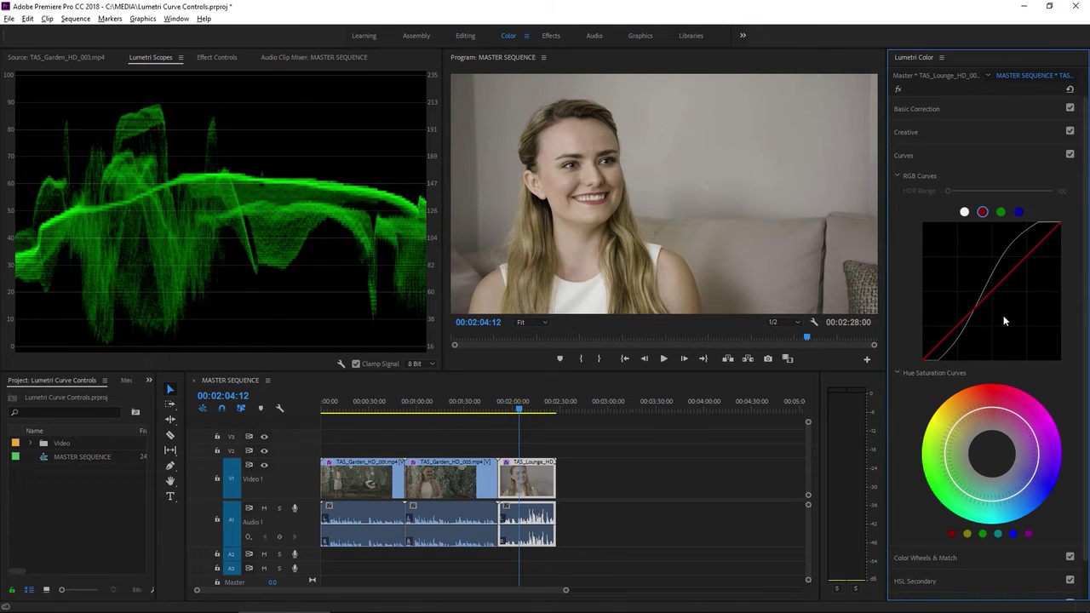
{"action": "left_click", "coordinate": [959, 327]}
{"action": "left_click", "coordinate": [1026, 258]}
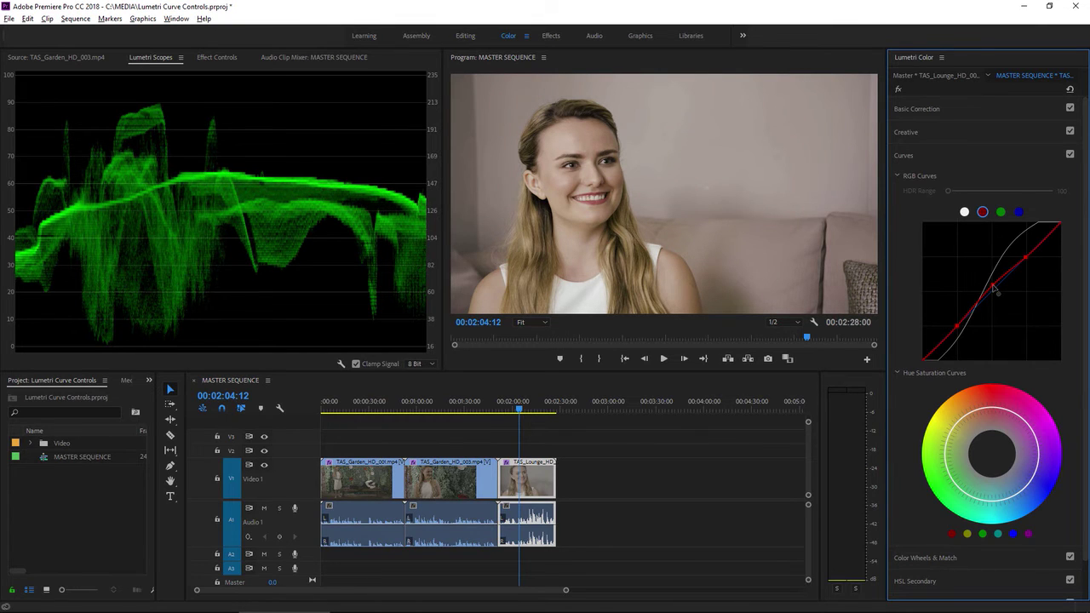
{"action": "left_click", "coordinate": [994, 288]}
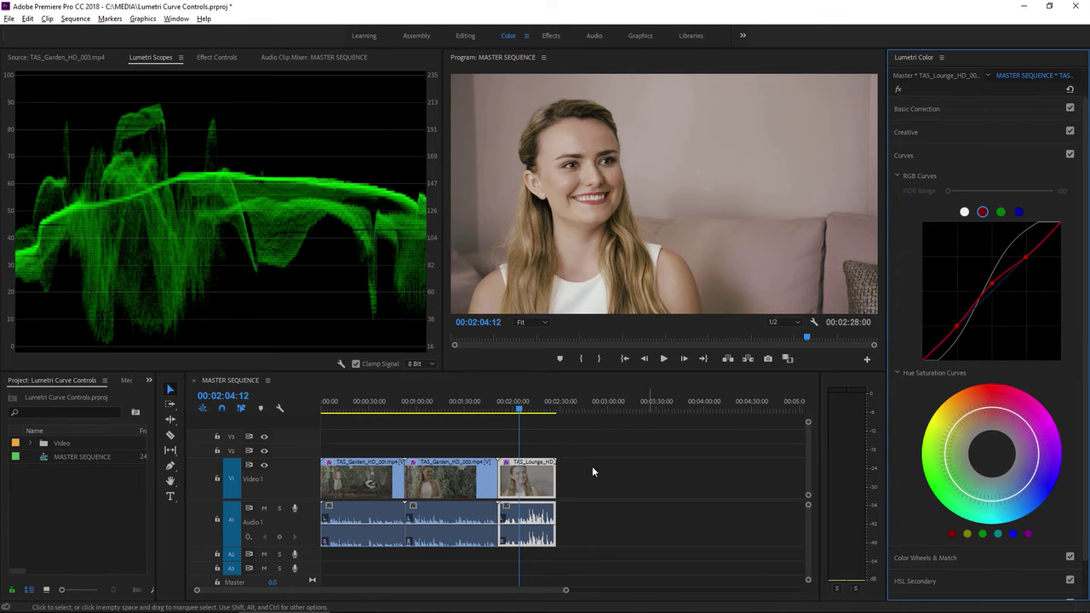
Boost the green saturation of TAS_Garden_HD_003.mp4 with the Hue Saturation curve, viewing the frame at 00:01:19:00.
{"action": "left_click", "coordinate": [446, 410]}
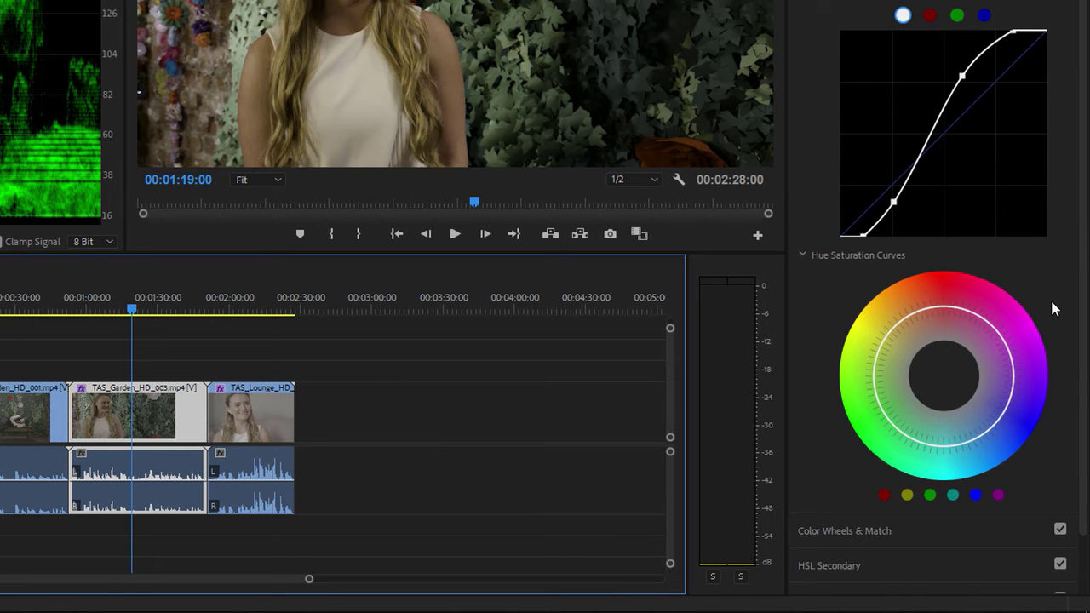
{"action": "left_click", "coordinate": [931, 499]}
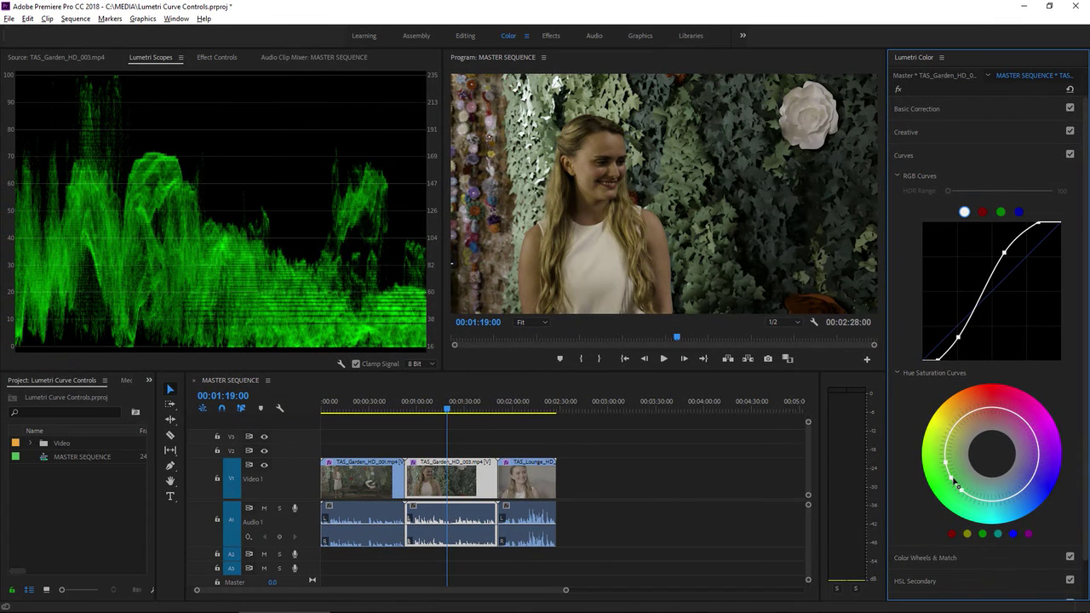
{"action": "left_click_drag", "start_coordinate": [954, 482], "coordinate": [938, 484]}
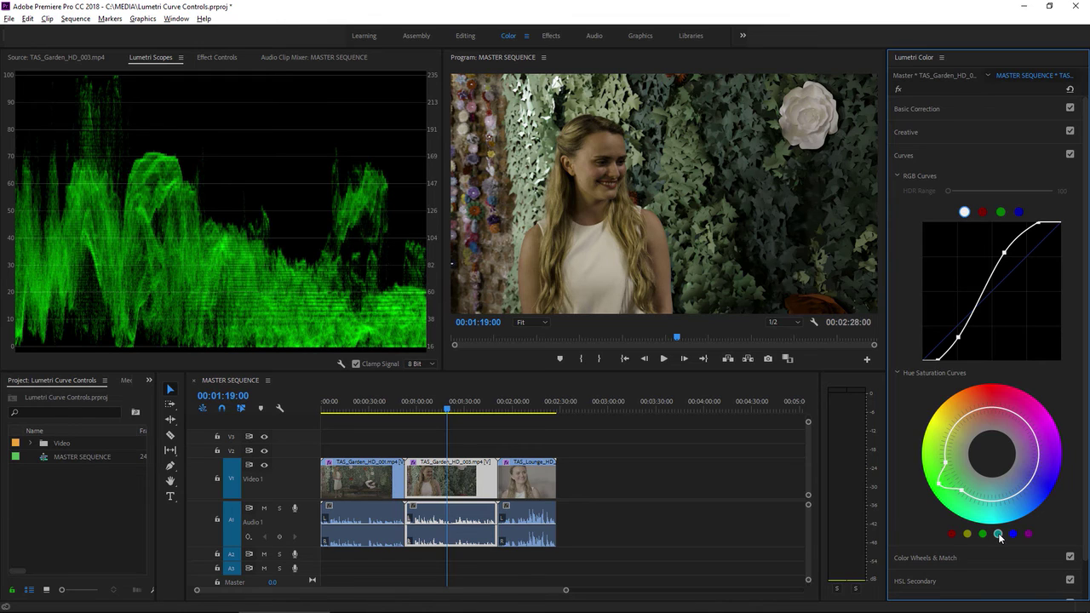
Extend the Hue Saturation boost into the cyan-green and yellow-green hues, and compare the clip with Curves off and on.
{"action": "left_click", "coordinate": [1000, 535]}
{"action": "left_click_drag", "start_coordinate": [976, 502], "coordinate": [971, 508]}
{"action": "left_click", "coordinate": [948, 442]}
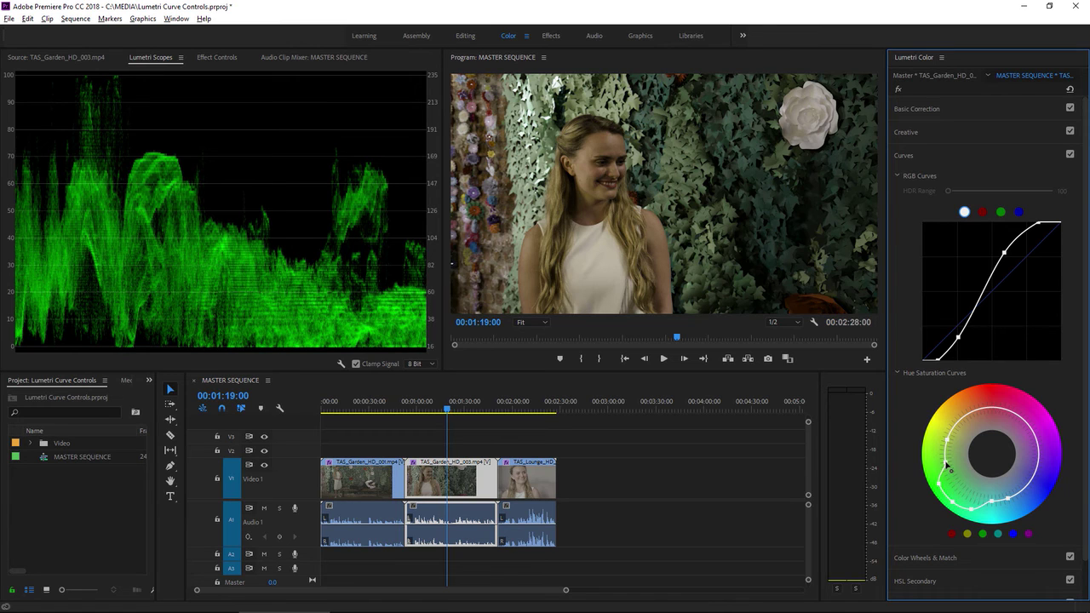
{"action": "left_click_drag", "start_coordinate": [947, 466], "coordinate": [933, 460]}
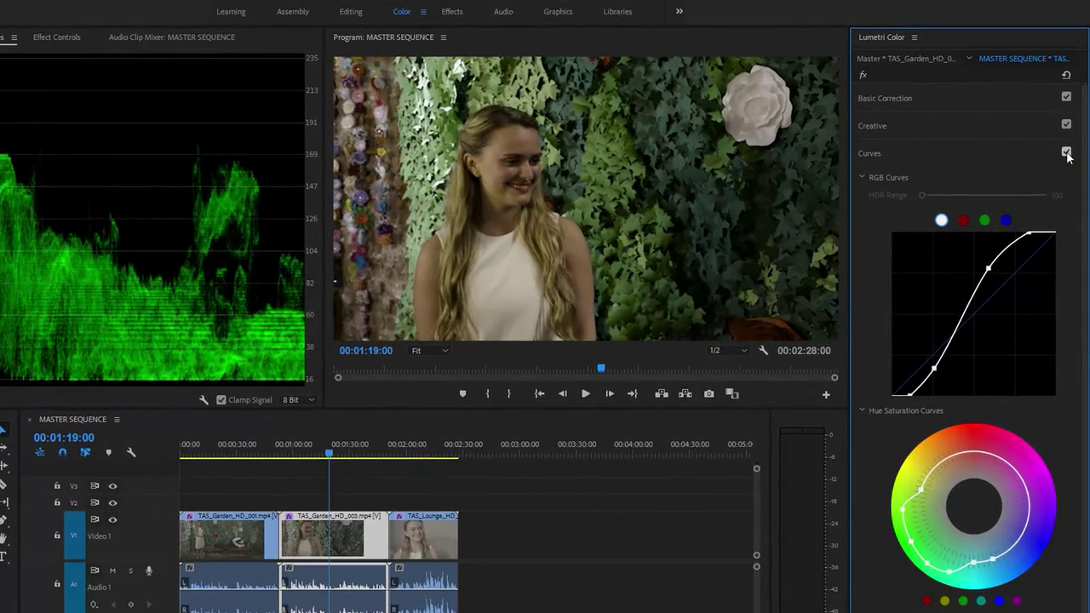
{"action": "left_click", "coordinate": [1069, 154]}
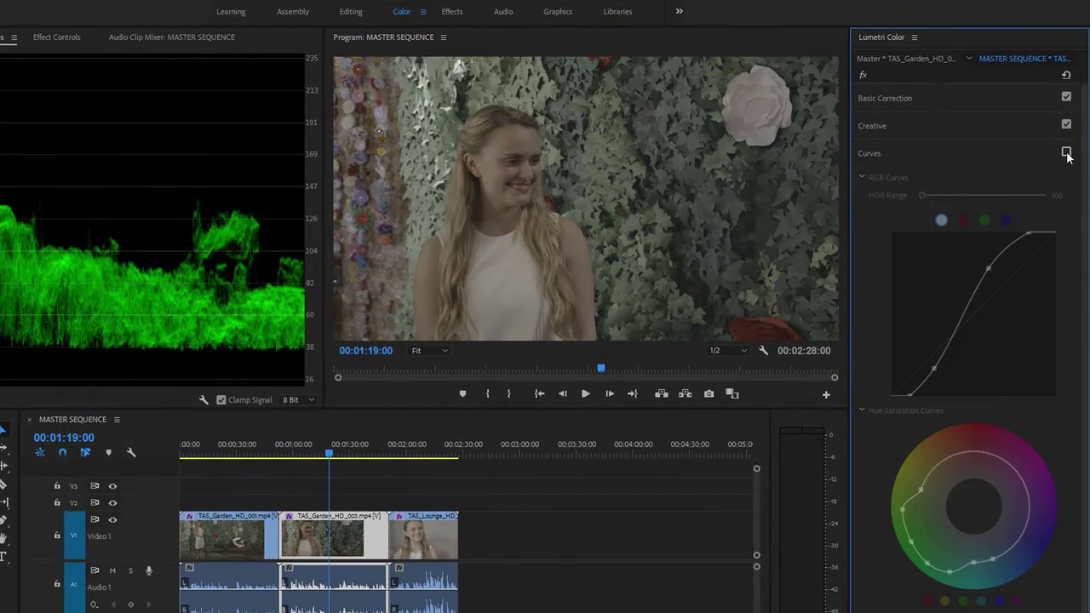
{"action": "left_click", "coordinate": [1066, 154]}
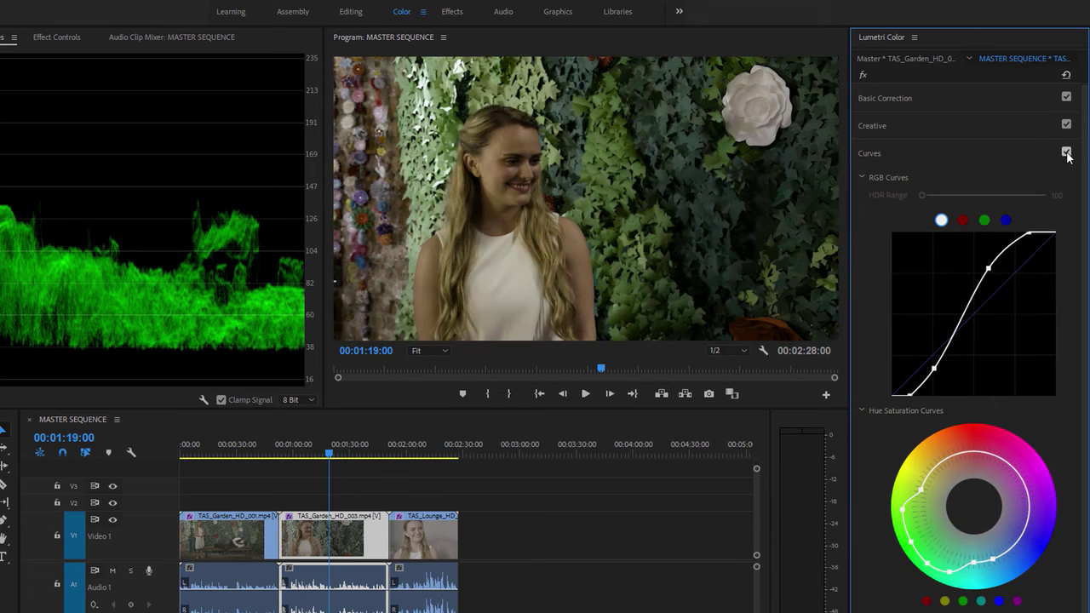